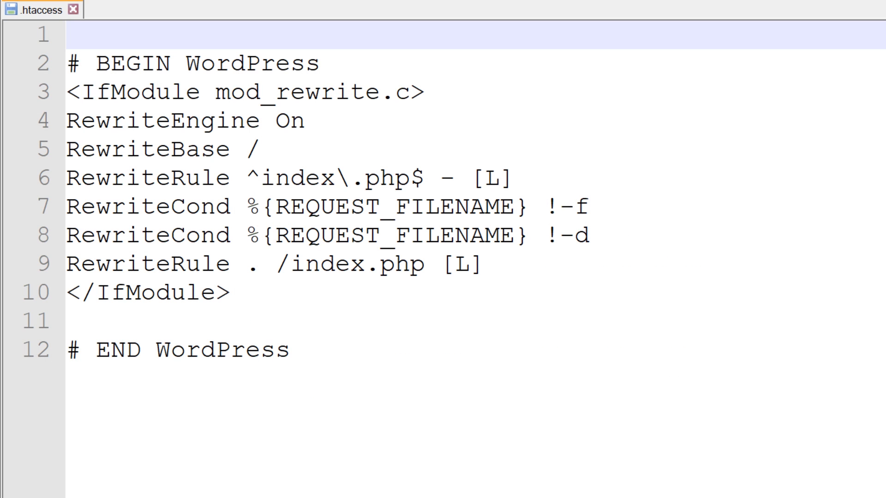
type("Redirect 301 / http://elegantthemes.com/")
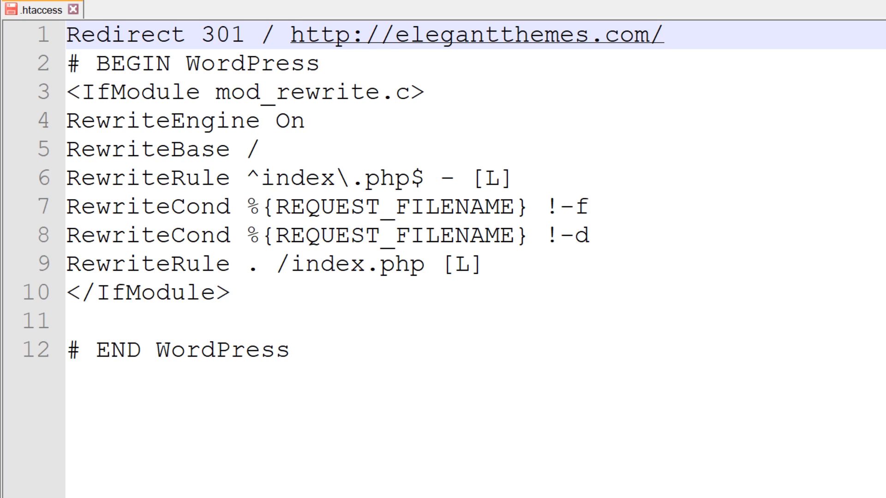
left_click_drag(245, 34, 231, 36)
type("2")
key("ctrl+z")
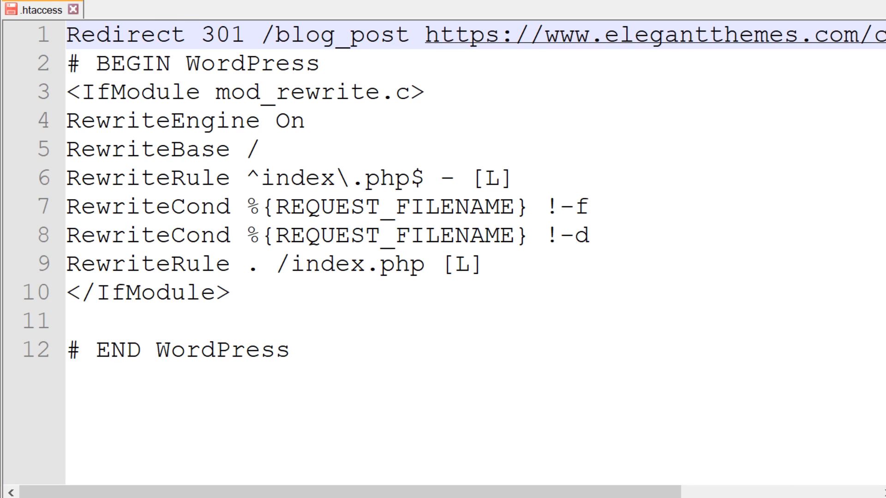
left_click_drag(376, 491, 545, 492)
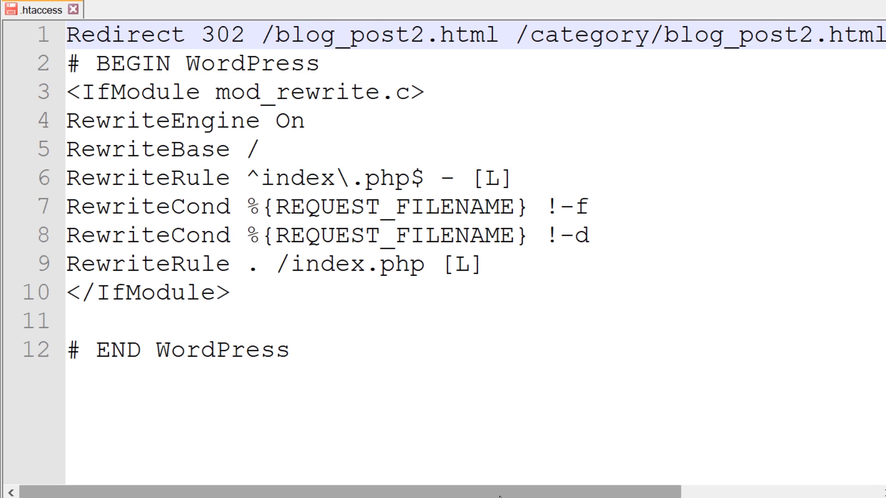
left_click_drag(500, 492, 631, 492)
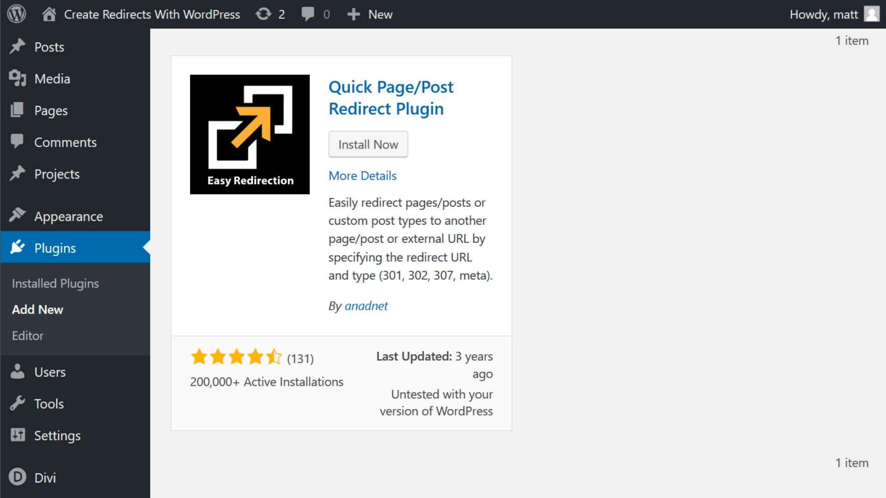
Step: Install and activate the Quick Page/Post Redirect Plugin from the plugin search results
left_click(388, 146)
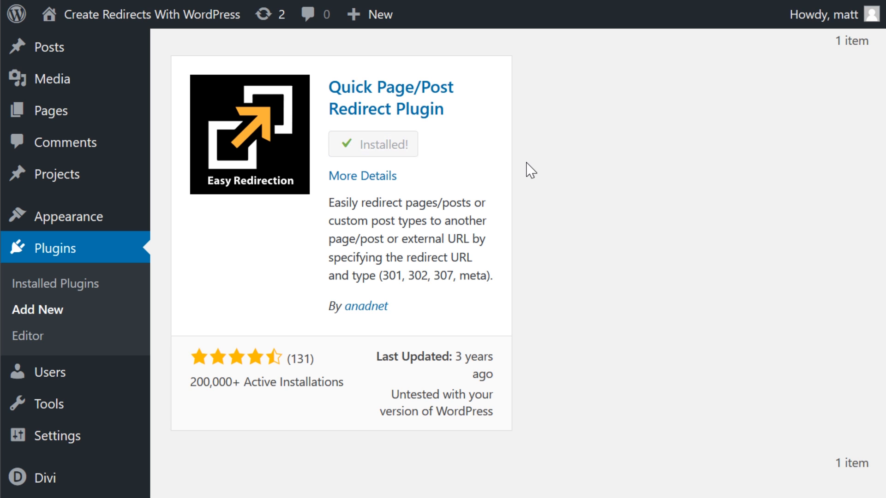
left_click(368, 147)
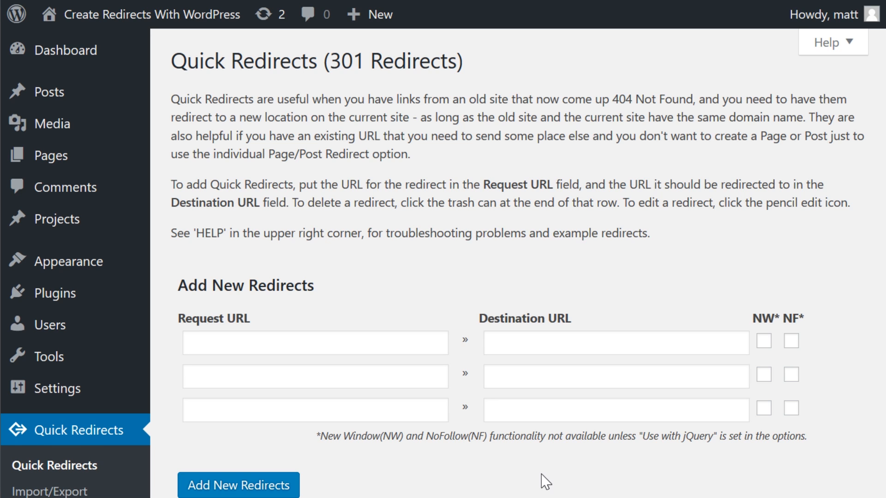
key("Tab")
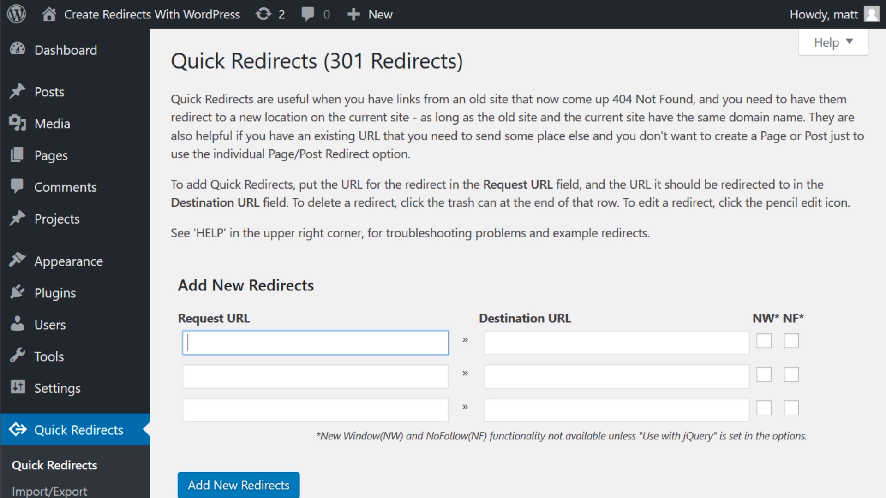
key("Tab")
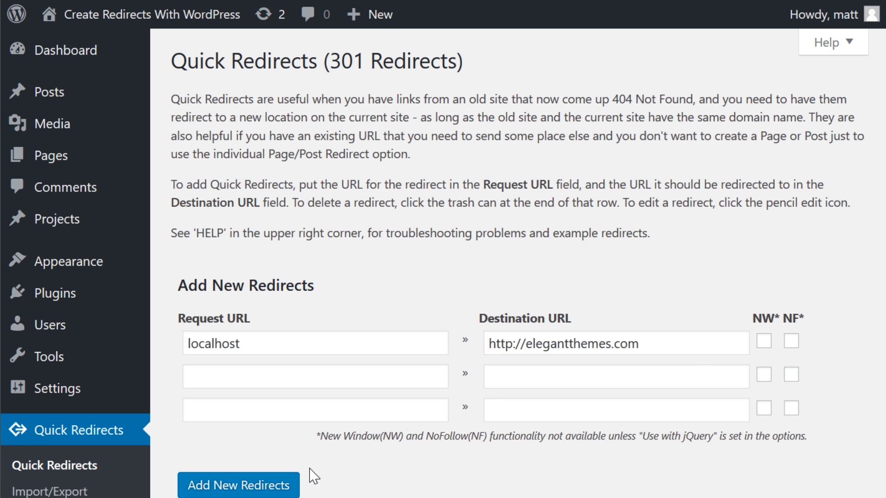
left_click(287, 485)
scroll(301, 393, "down", 5)
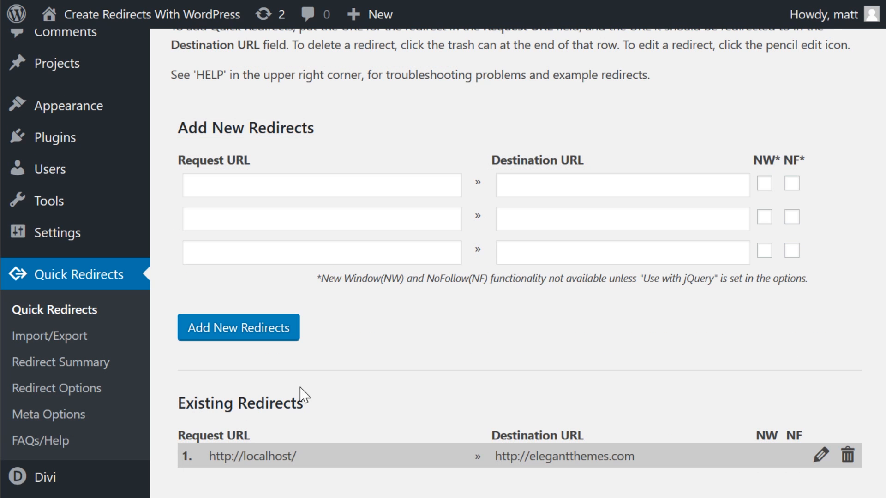
Step: Check the Existing Redirects list, then load localhost in Firefox to confirm it lands on Elegant Themes
left_click_drag(178, 403, 306, 409)
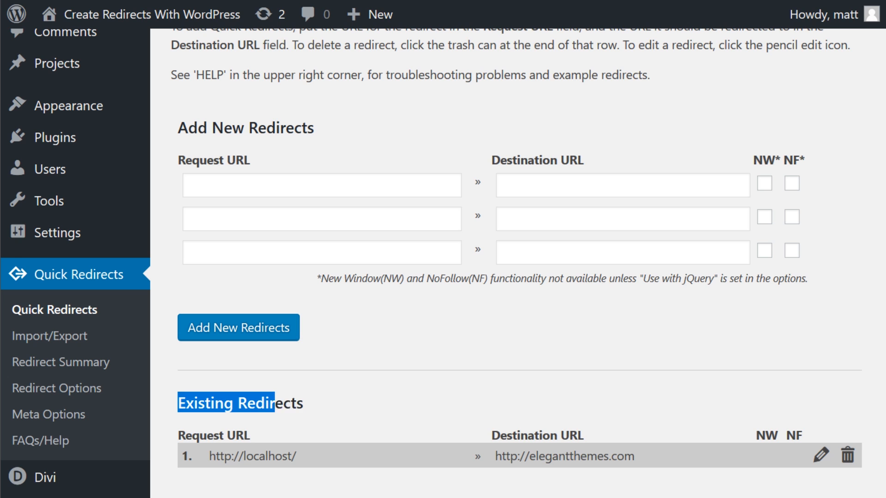
left_click(307, 408)
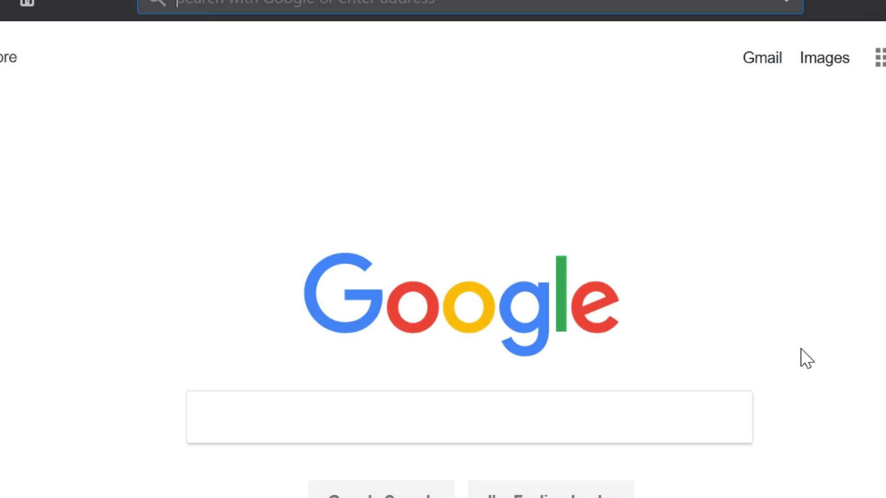
type("localhost/")
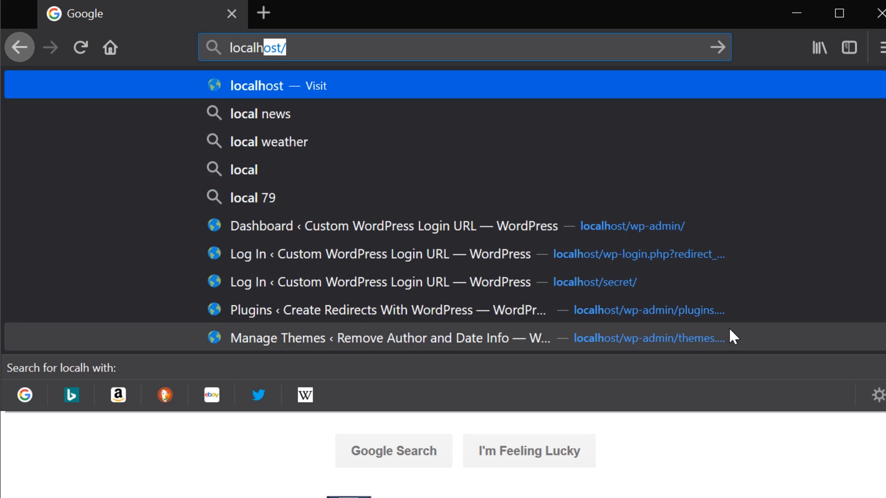
key("Return")
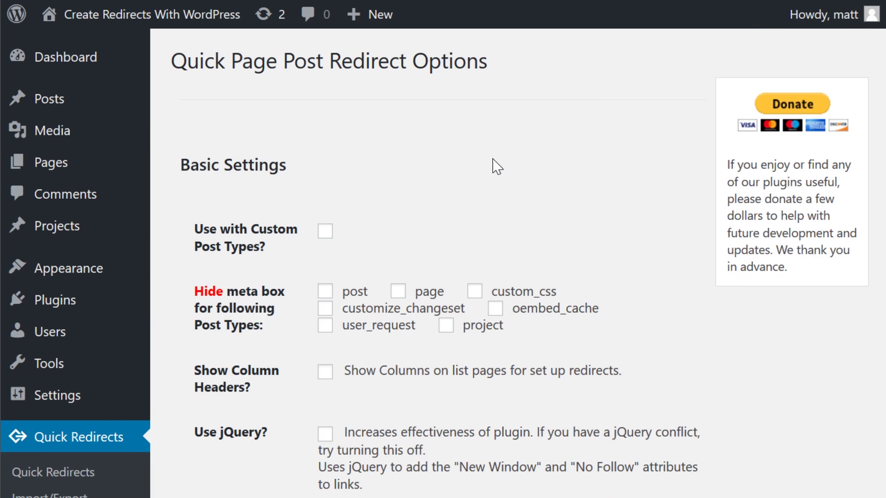
scroll(485, 180, "down", 2)
scroll(471, 191, "down", 2)
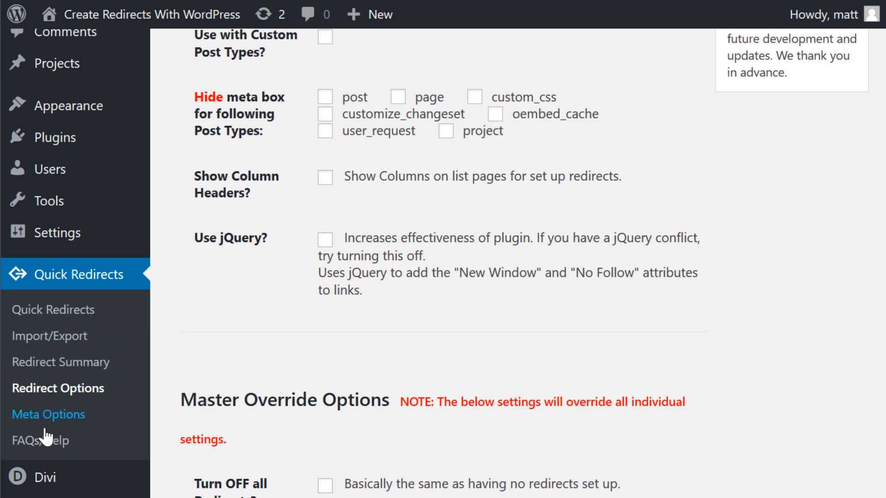